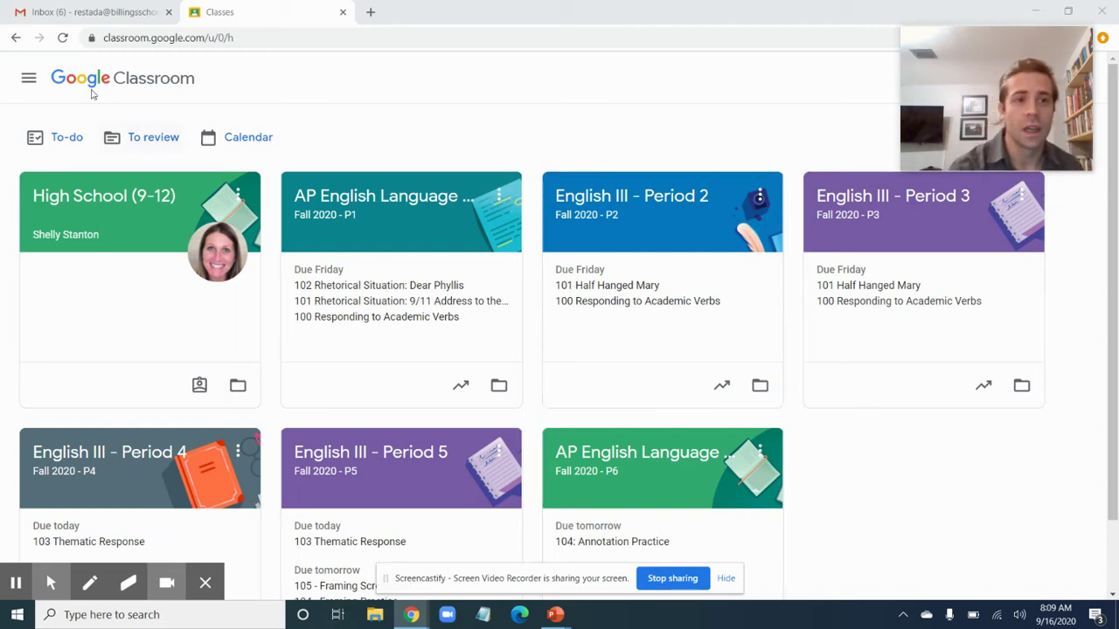
Open the Classroom settings page from the main navigation.
click(29, 78)
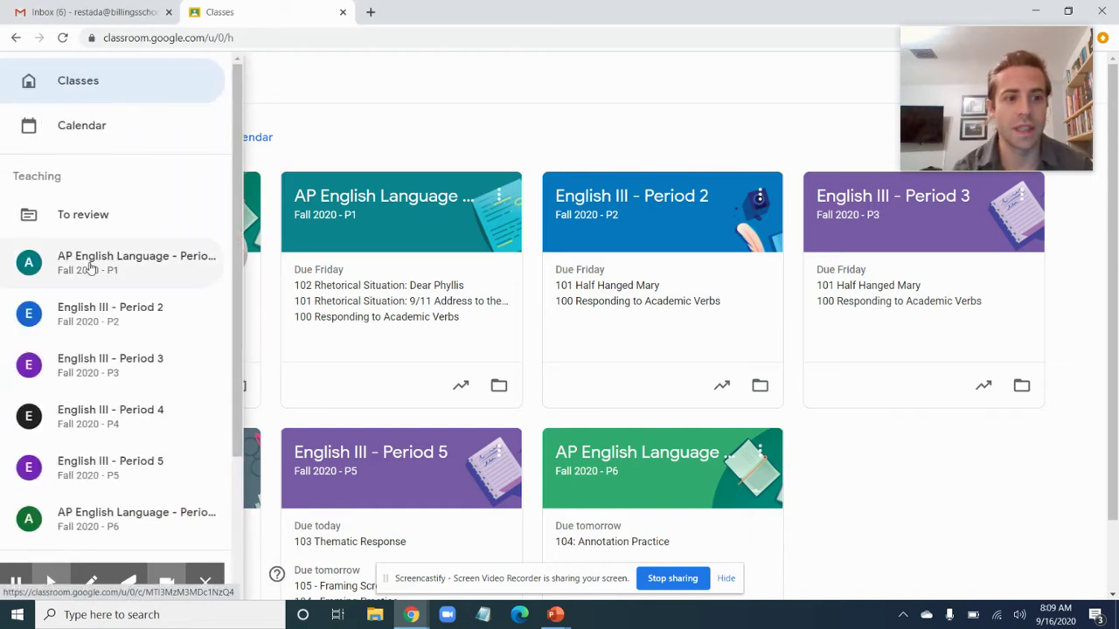
scroll(90, 268, down, 2)
mouse_move(210, 584)
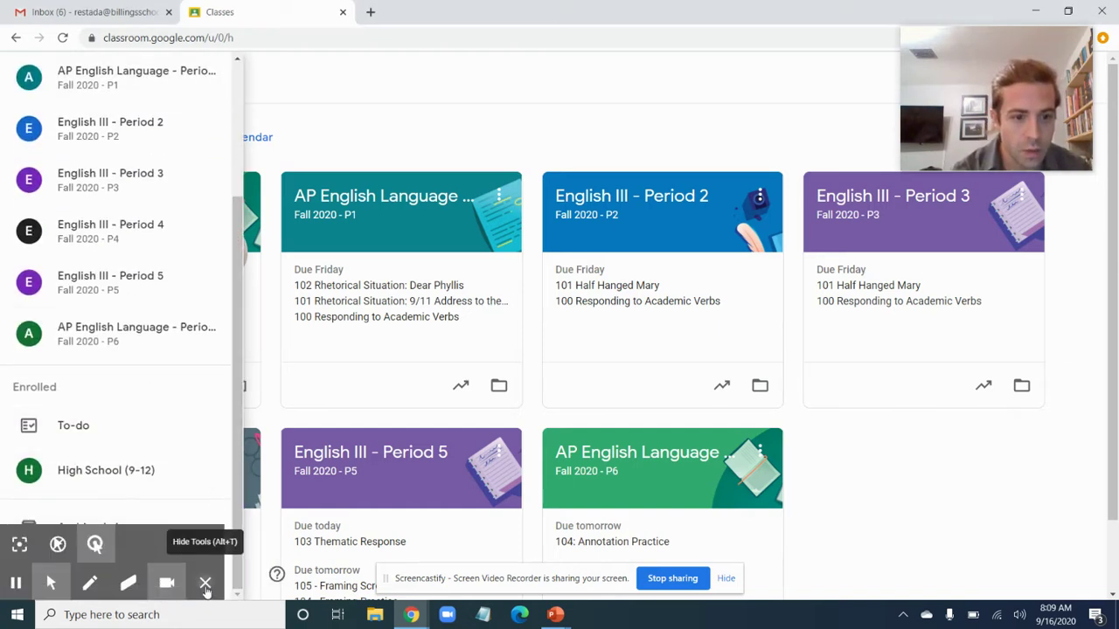
click(206, 585)
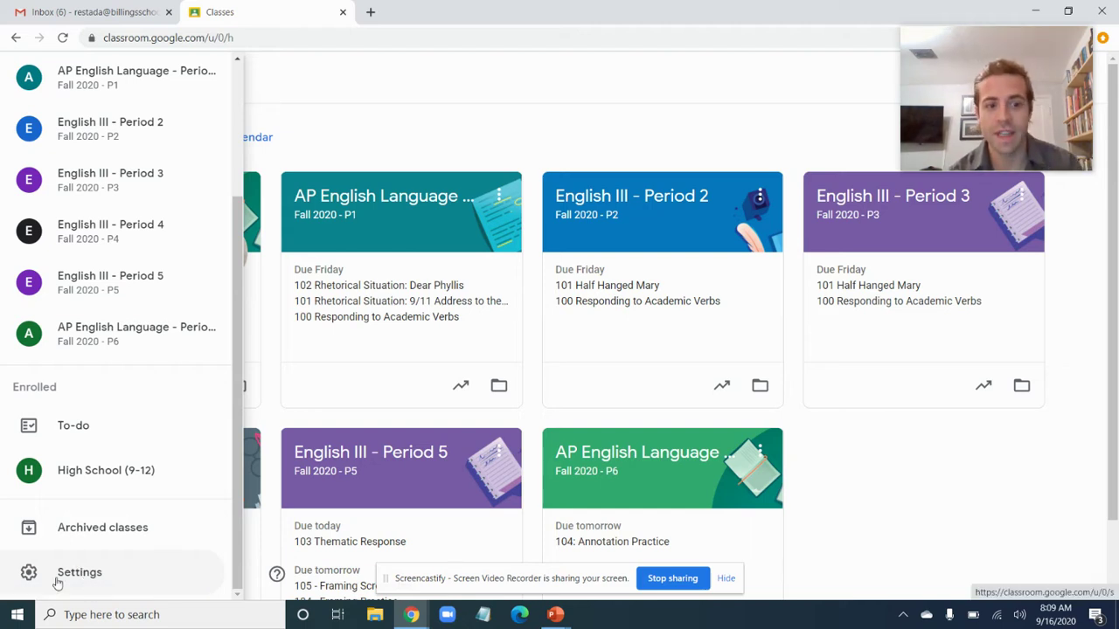
click(57, 580)
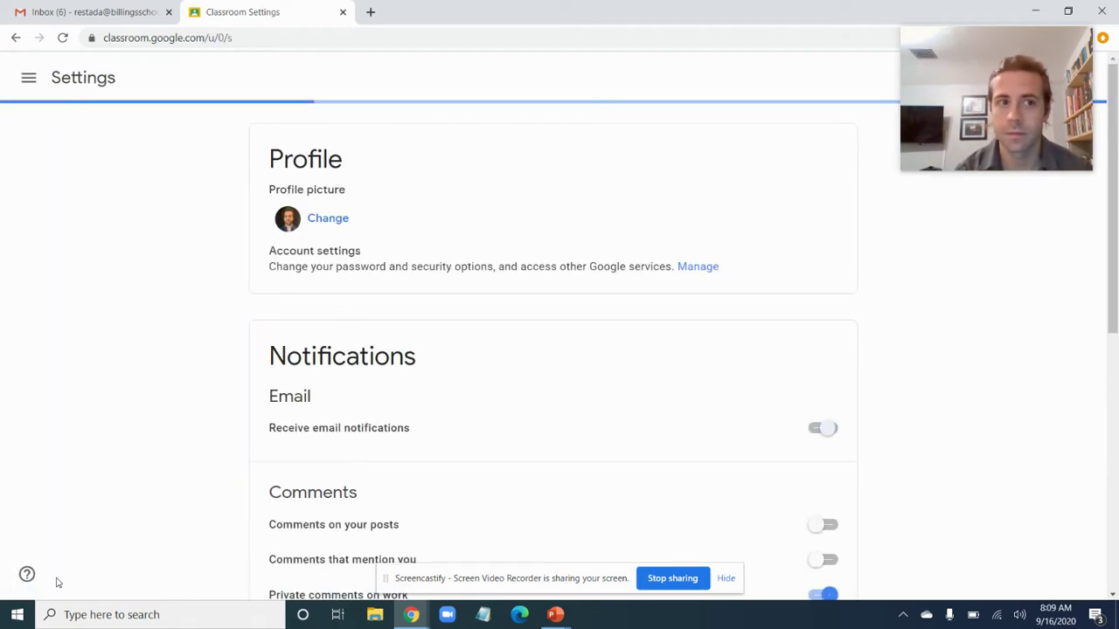
Turn on notifications for late submissions of student work under the classes you teach.
scroll(135, 253, down, 1)
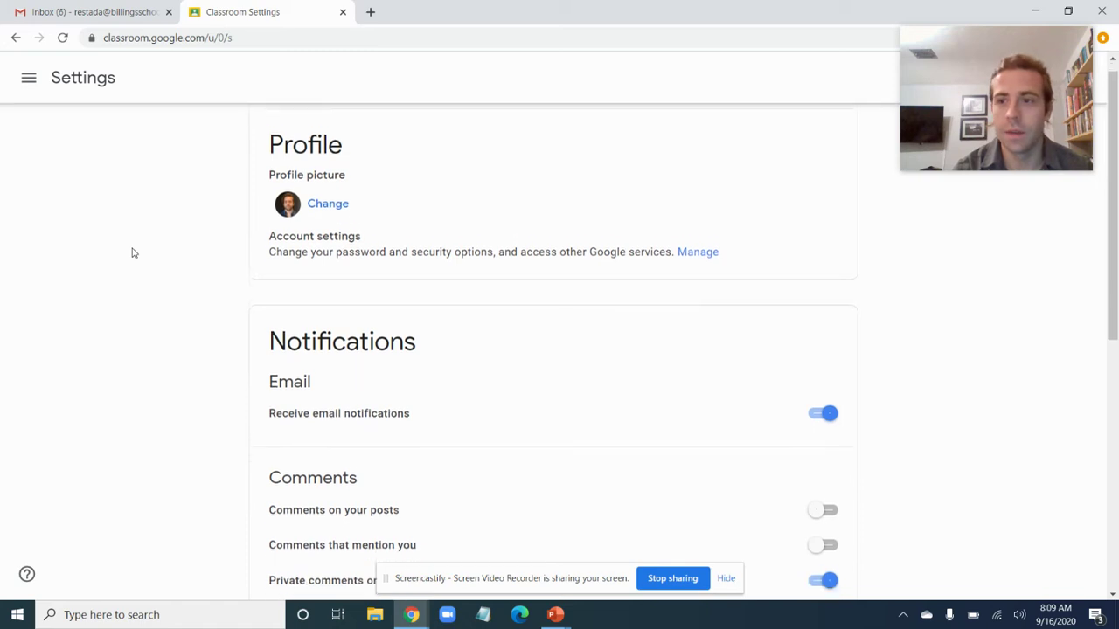
scroll(133, 252, down, 5)
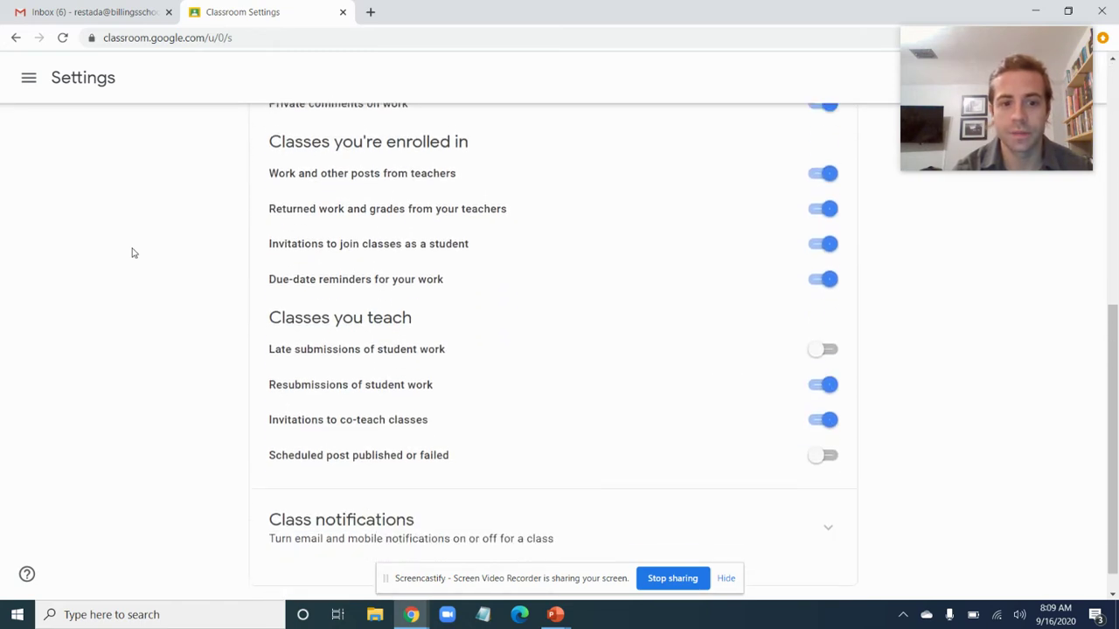
scroll(133, 253, down, 1)
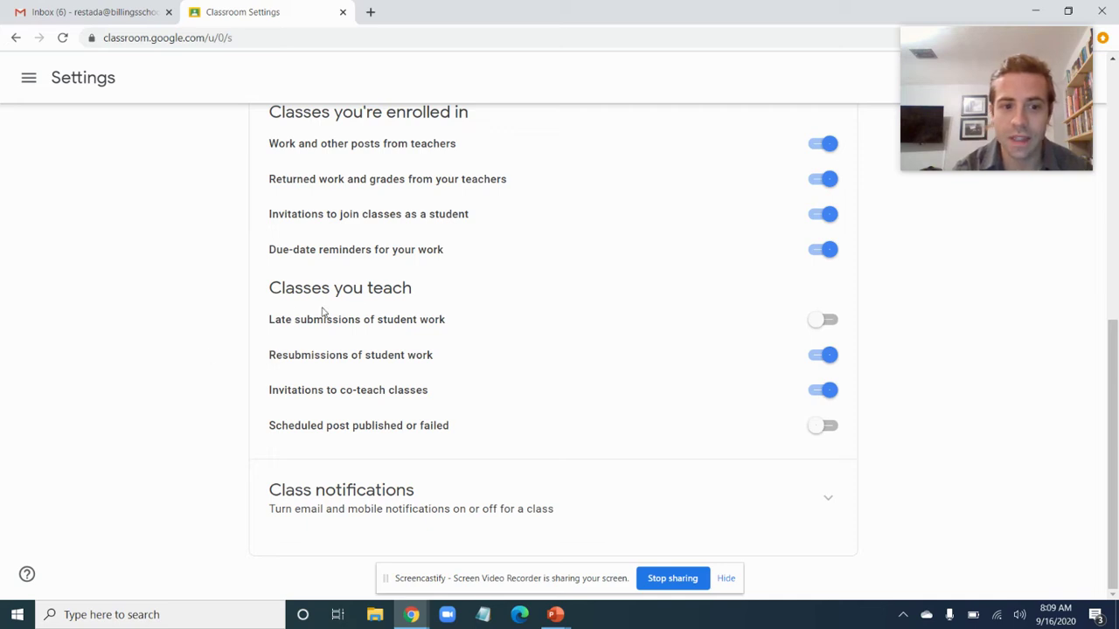
click(819, 325)
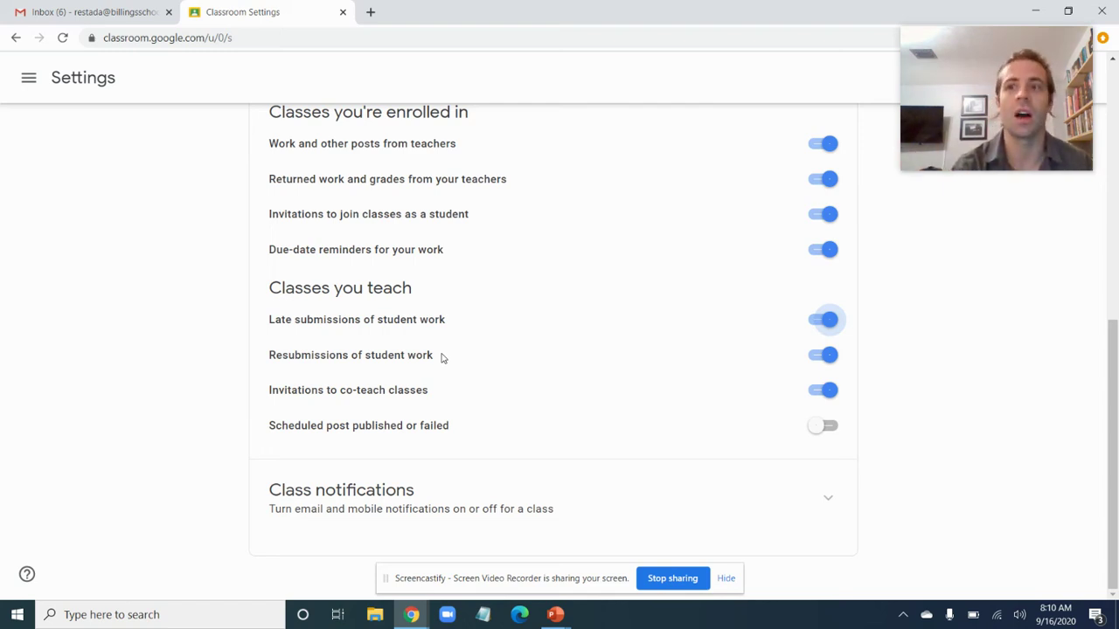
right_click(863, 345)
right_click(888, 262)
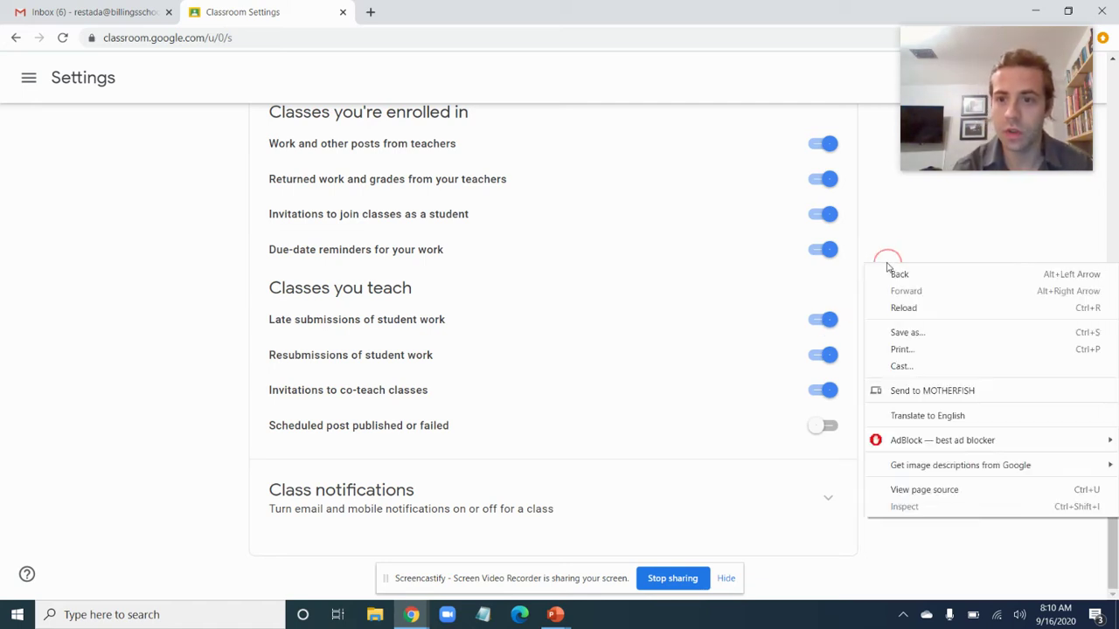
click(62, 187)
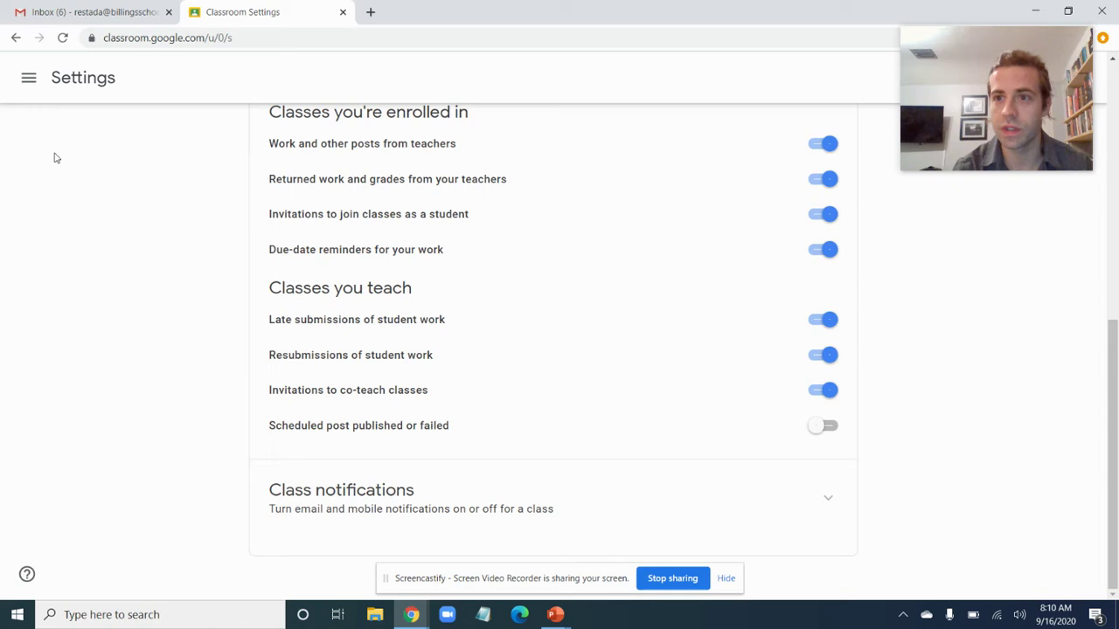
Open the English III - Period 5 class page.
click(20, 77)
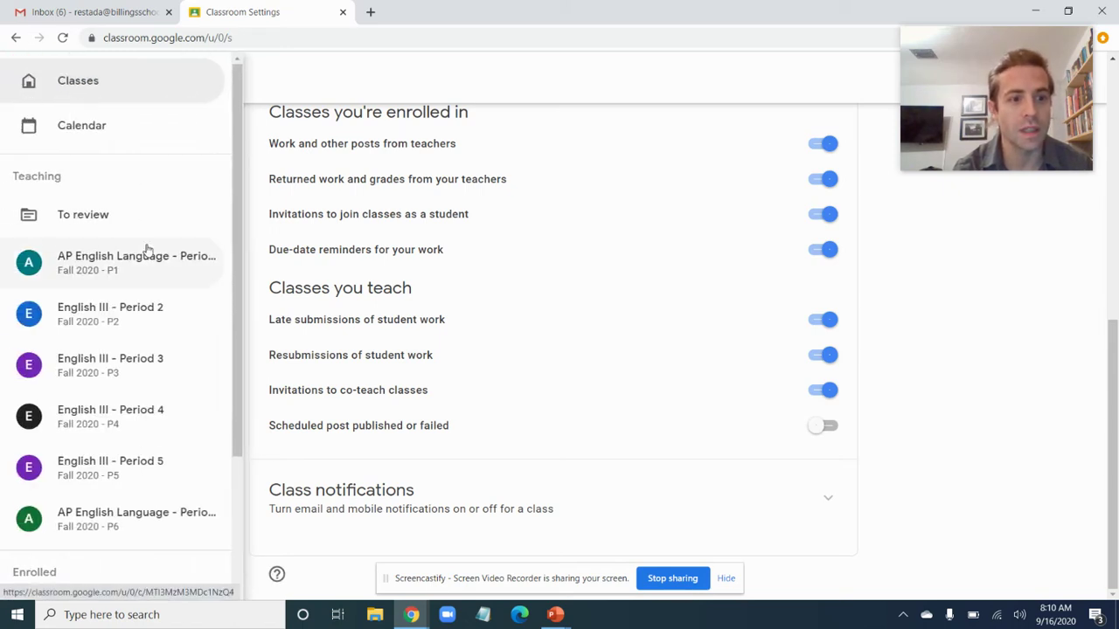
scroll(147, 250, down, 1)
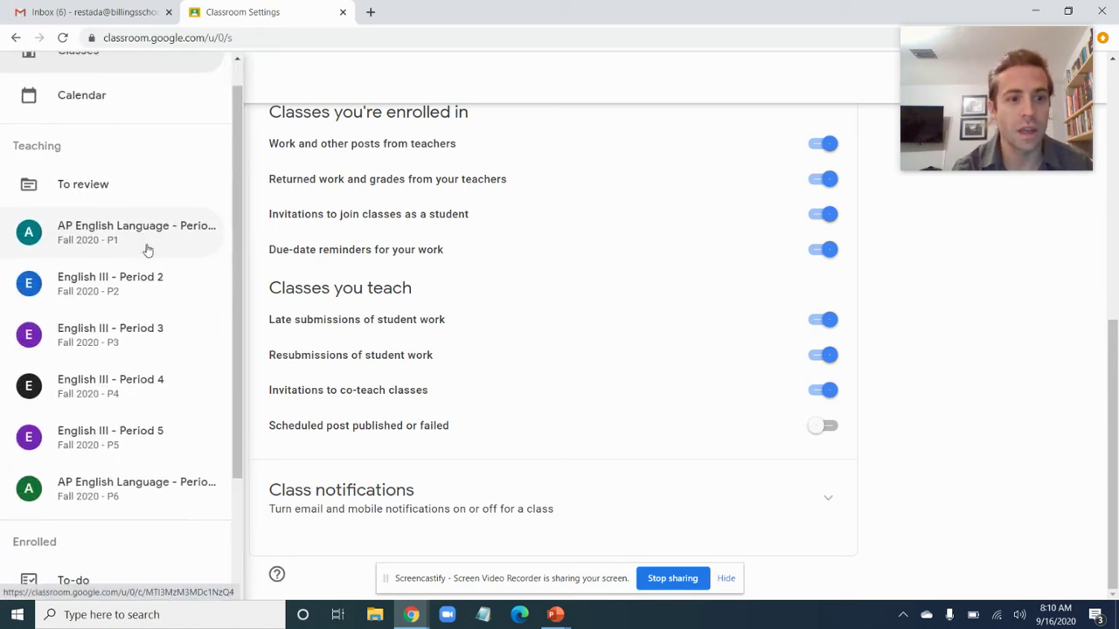
click(154, 431)
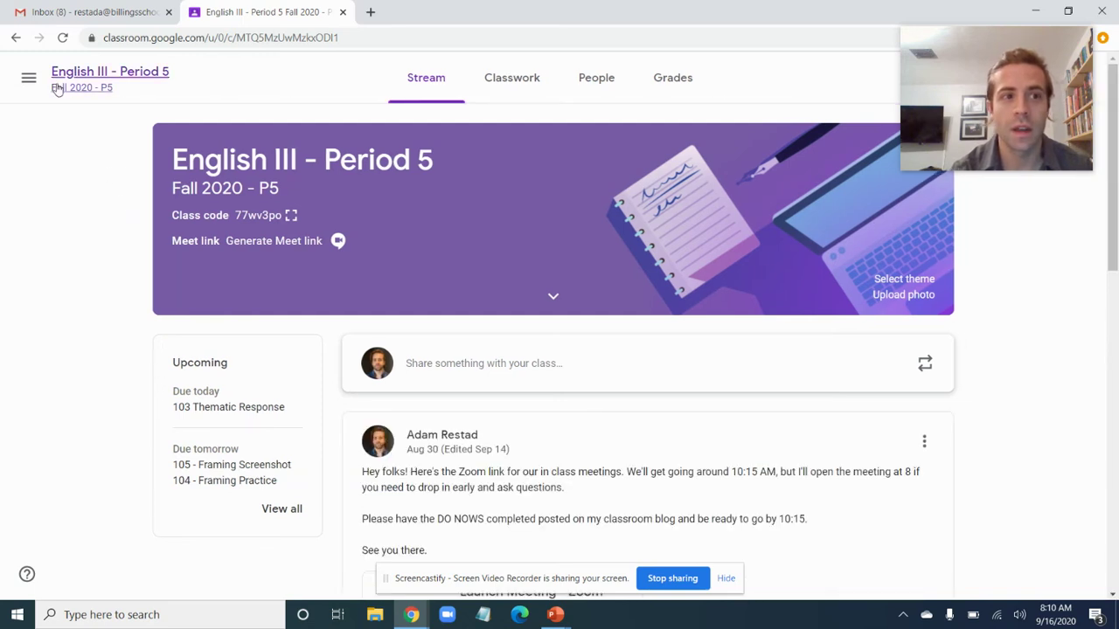
Open the To review page and look through the work in progress across all classes.
click(29, 77)
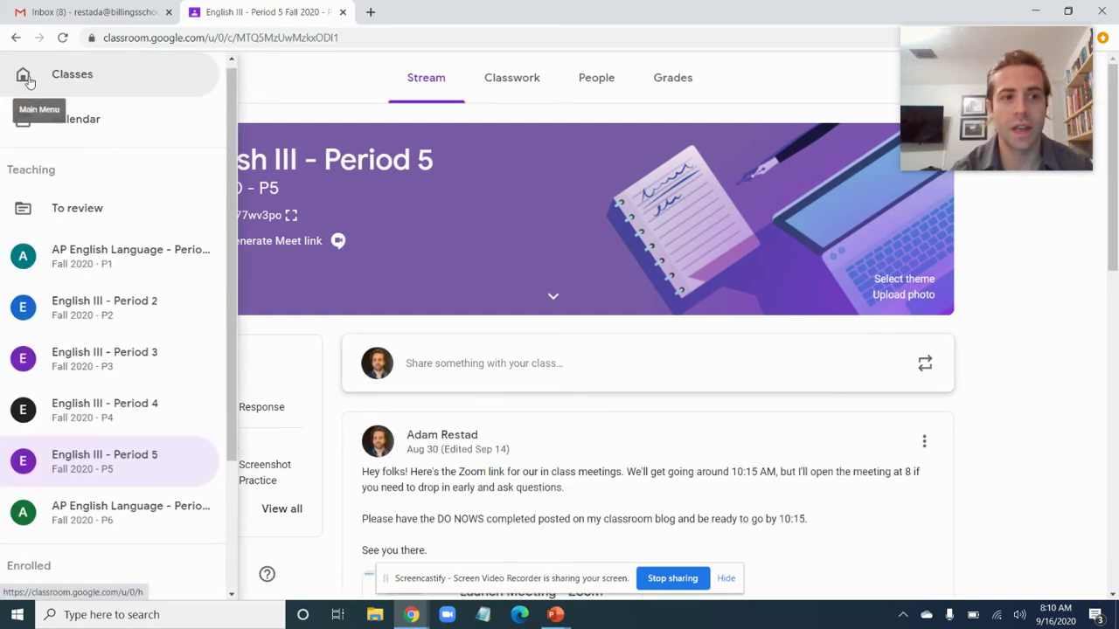
click(101, 220)
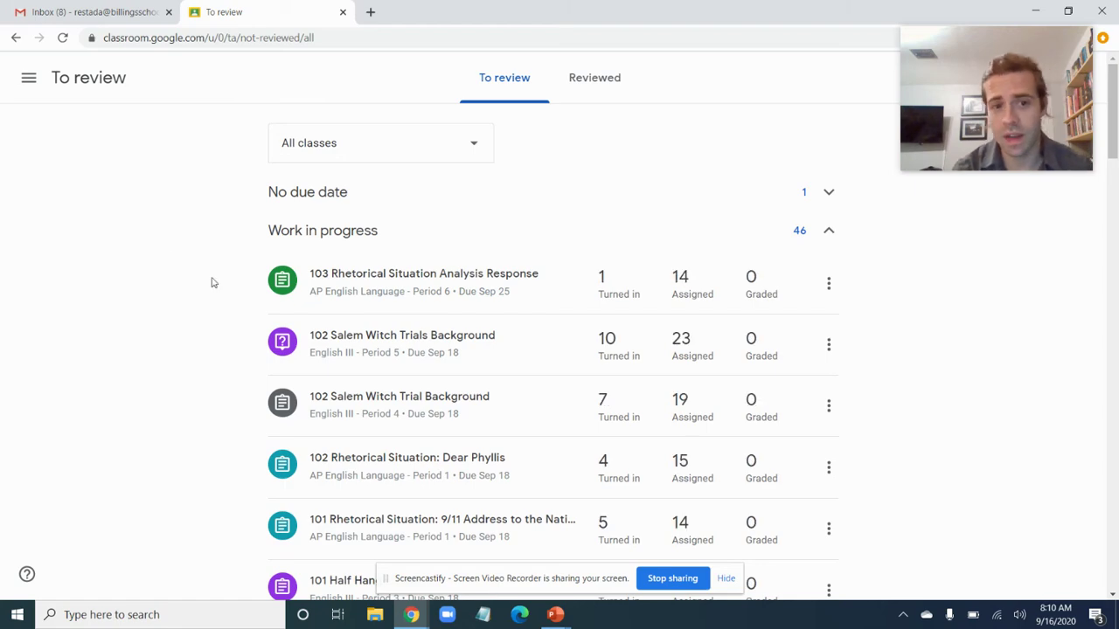
scroll(213, 283, down, 3)
scroll(212, 283, down, 6)
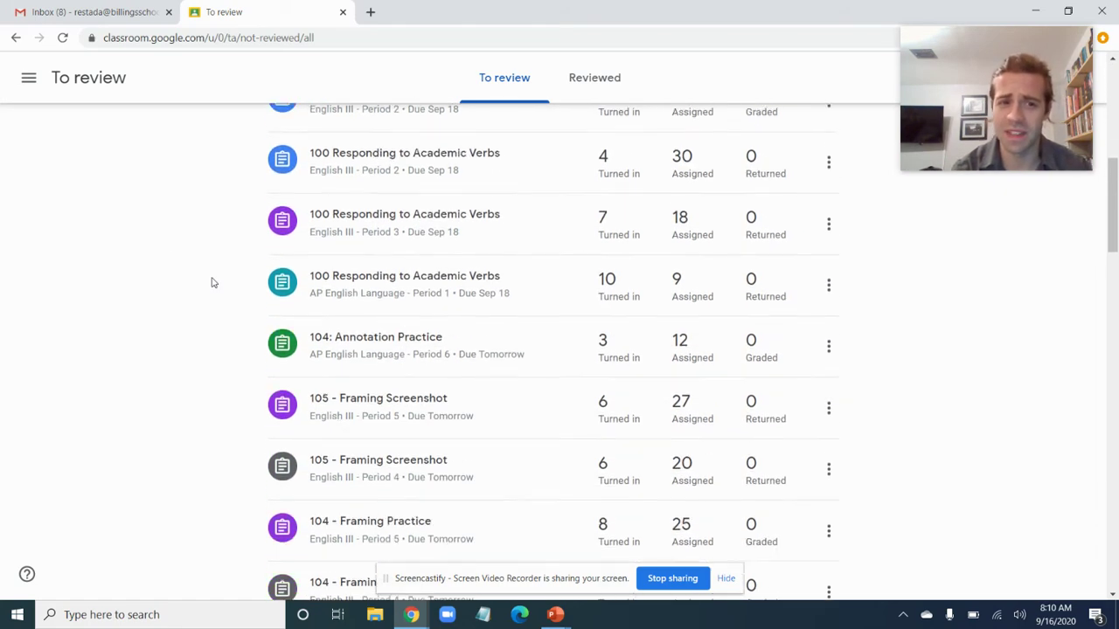
scroll(213, 282, down, 6)
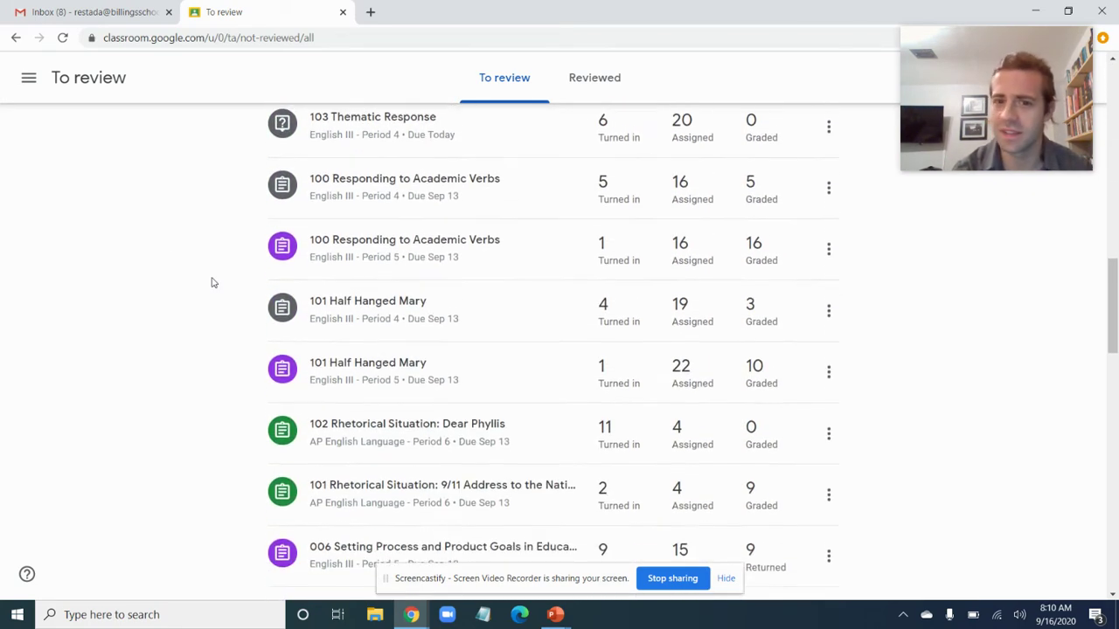
scroll(212, 283, down, 5)
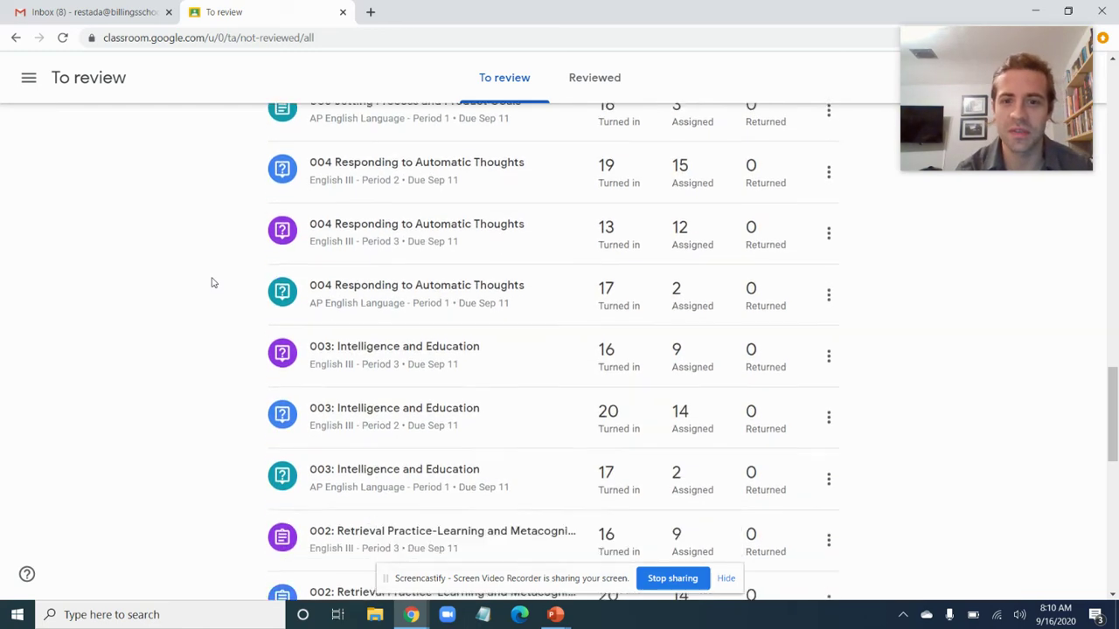
scroll(212, 283, down, 7)
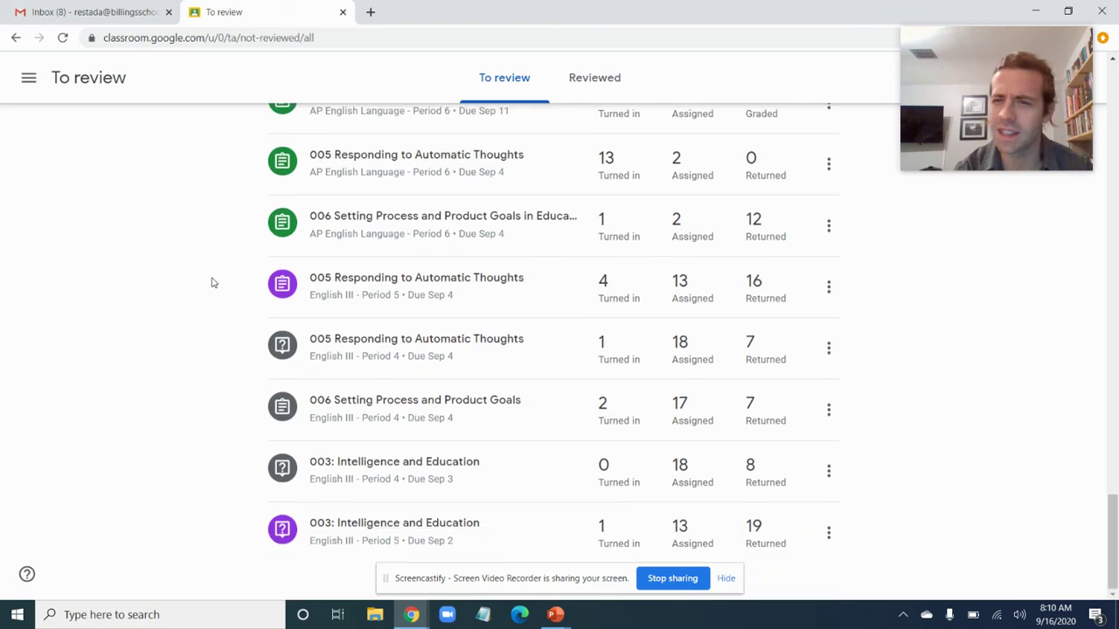
scroll(213, 283, up, 20)
scroll(213, 282, up, 2)
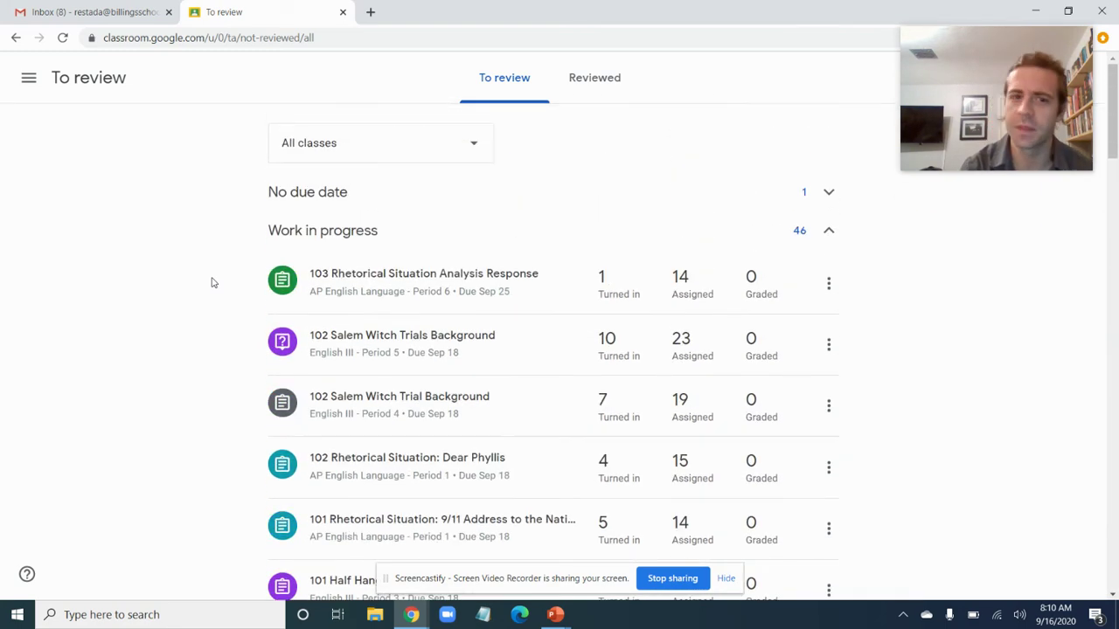
Filter the review list to the AP English Language - Period 1 class.
click(353, 143)
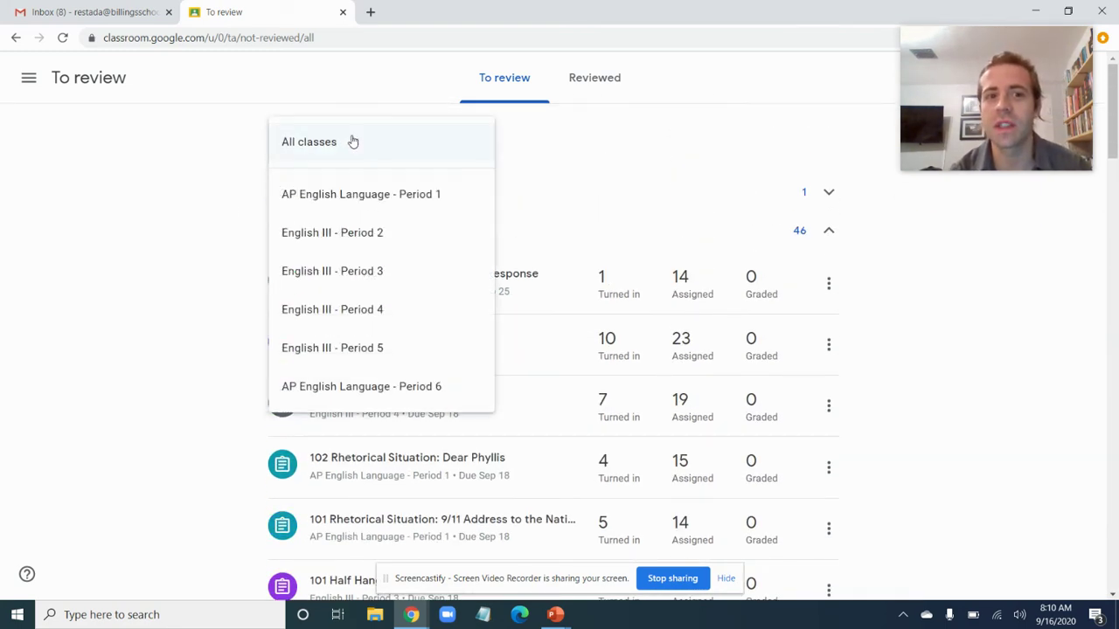
click(341, 193)
scroll(696, 191, down, 3)
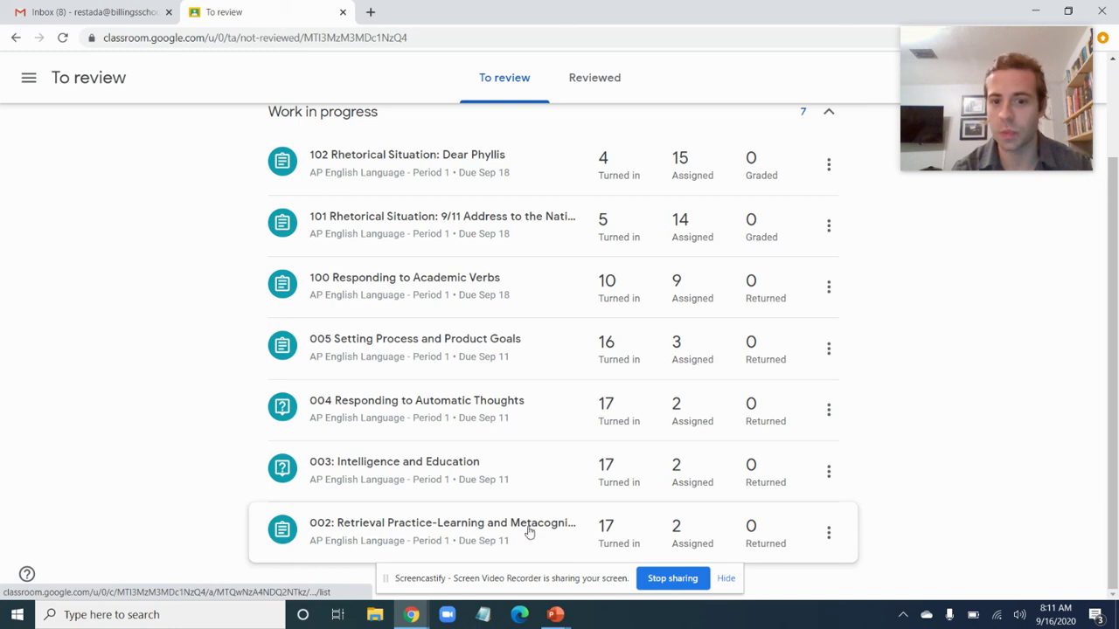
Mark the assignment 002: Retrieval Practice-Learning in the Period 1 list as reviewed.
click(826, 533)
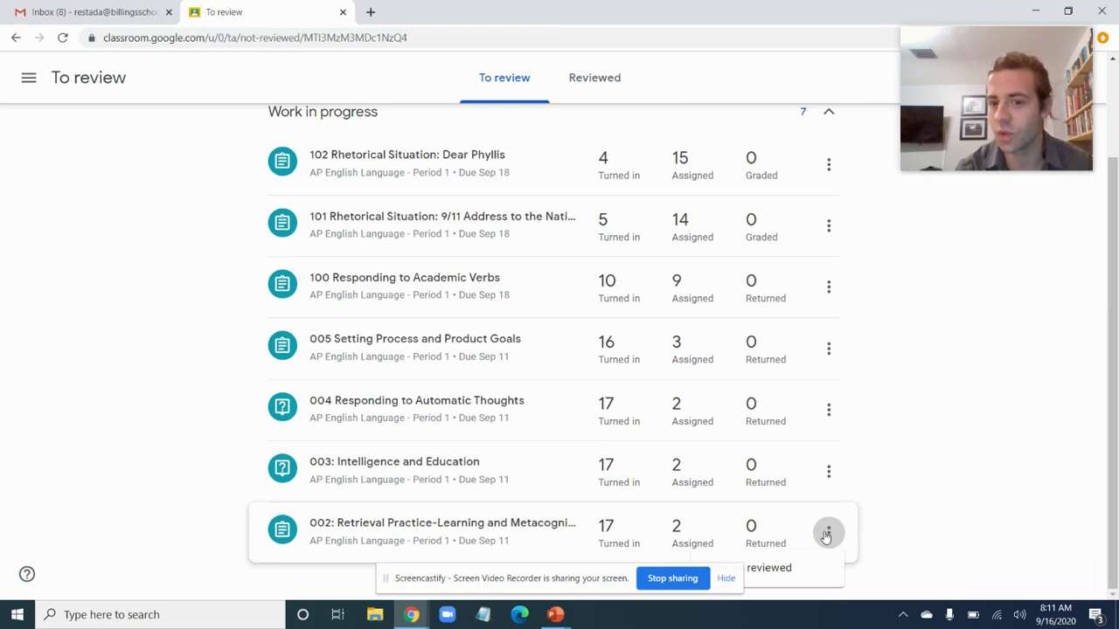
click(914, 502)
drag(577, 584, 381, 573)
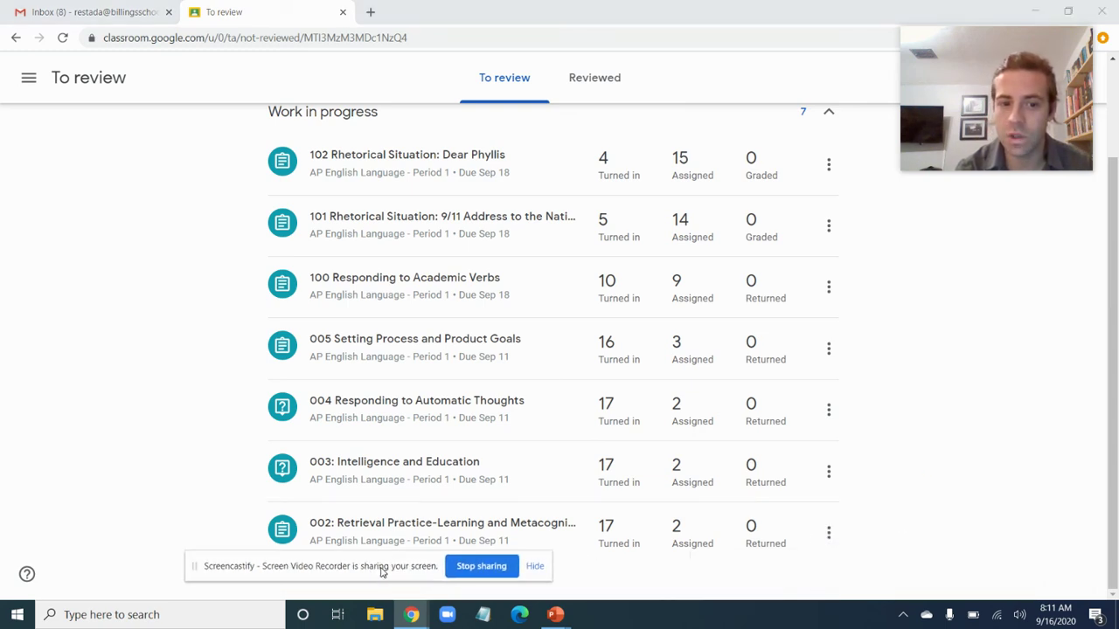
click(829, 533)
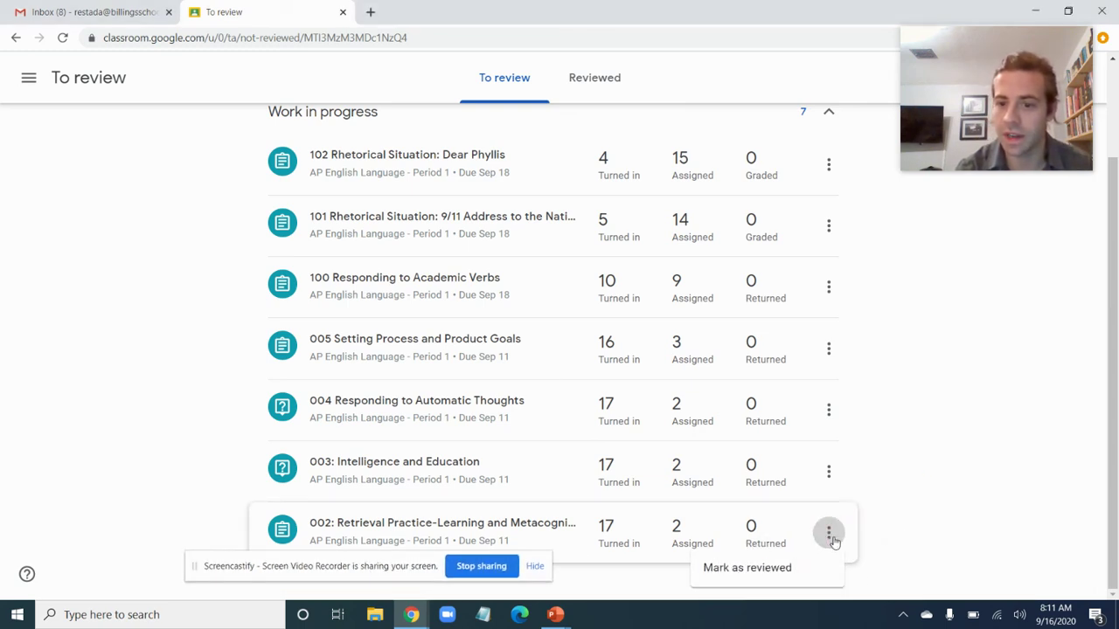
click(758, 570)
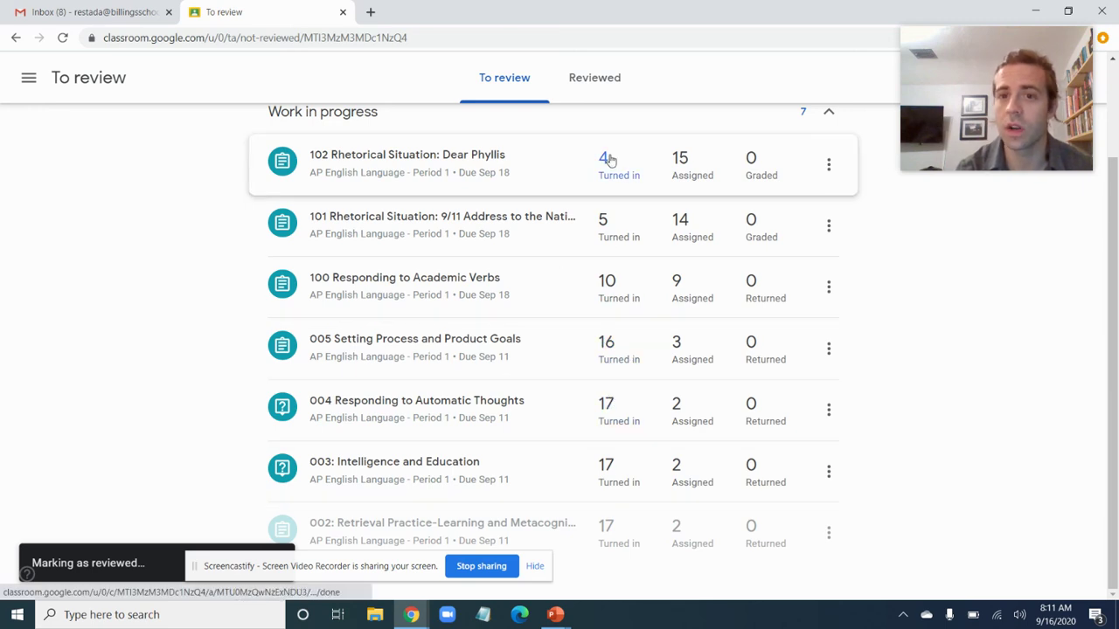
Filter the review list to English III - Period 2 and examine its assignments' turned-in and assigned counts.
scroll(609, 160, up, 2)
click(457, 145)
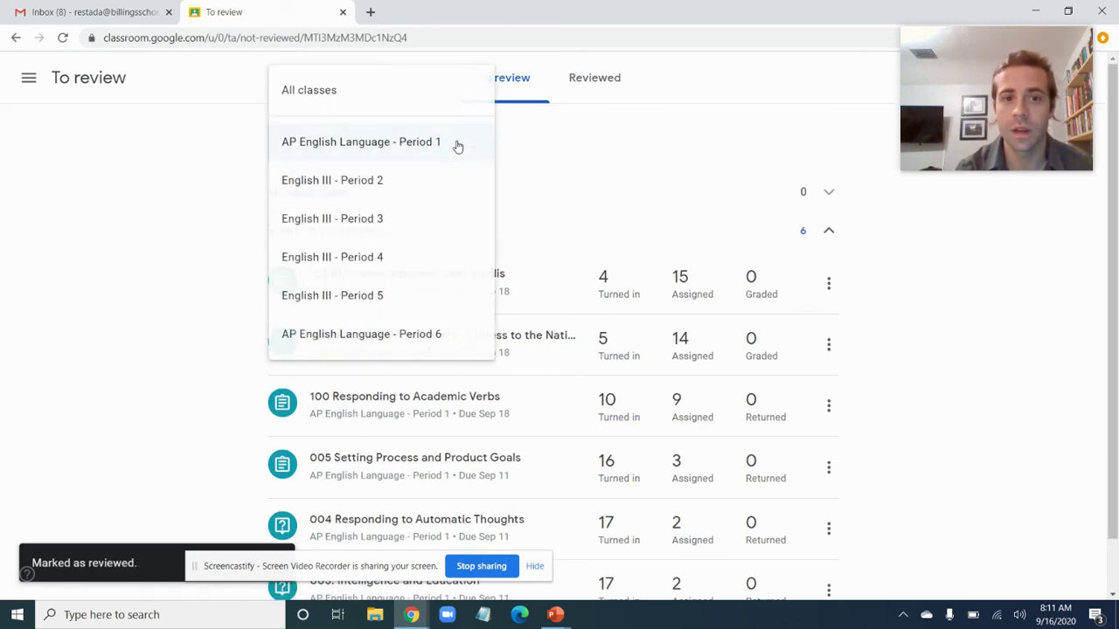
click(417, 182)
scroll(566, 210, down, 2)
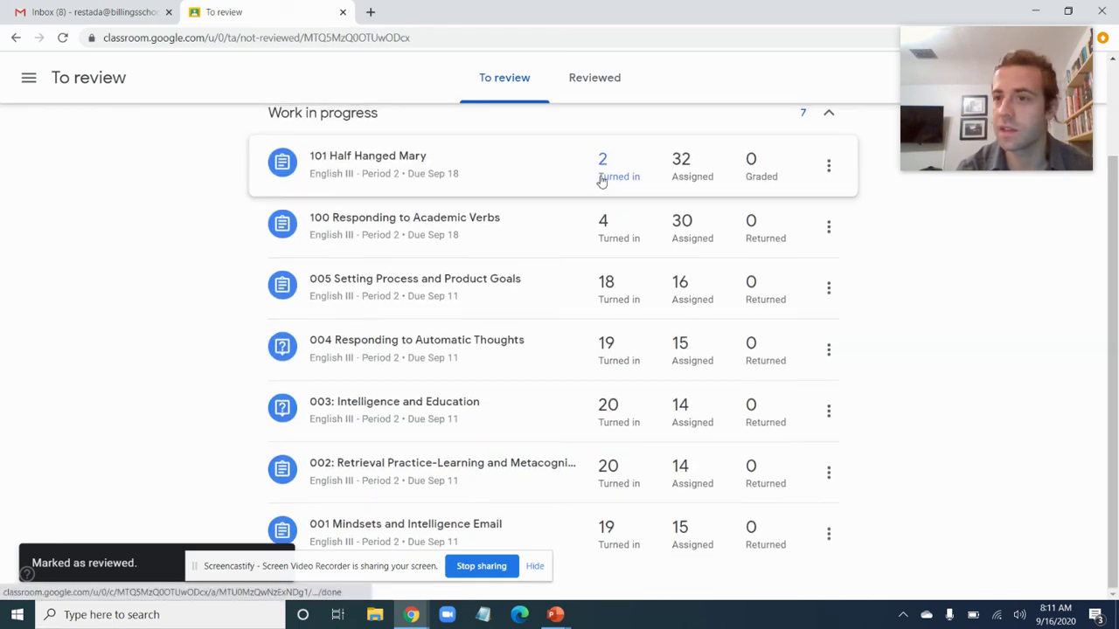
scroll(486, 150, up, 2)
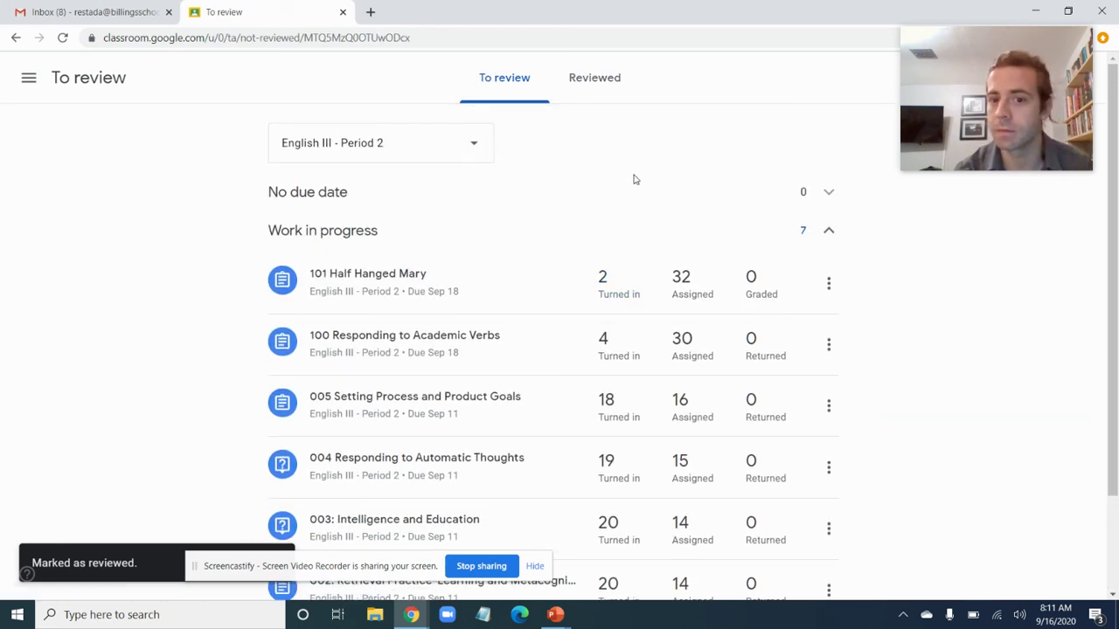
scroll(634, 173, down, 2)
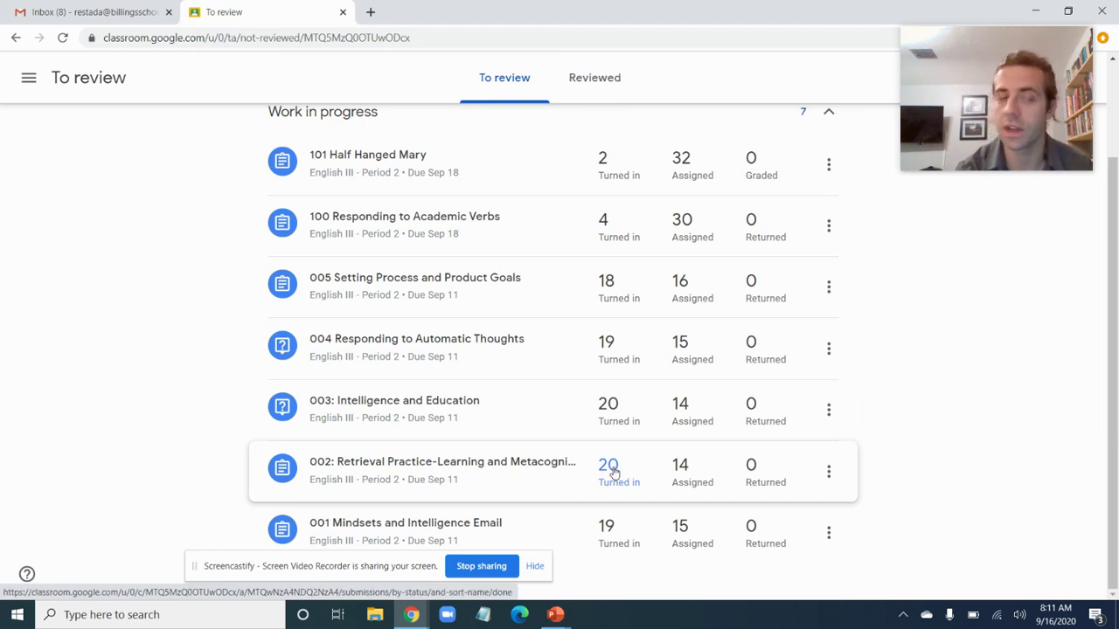
scroll(691, 206, up, 1)
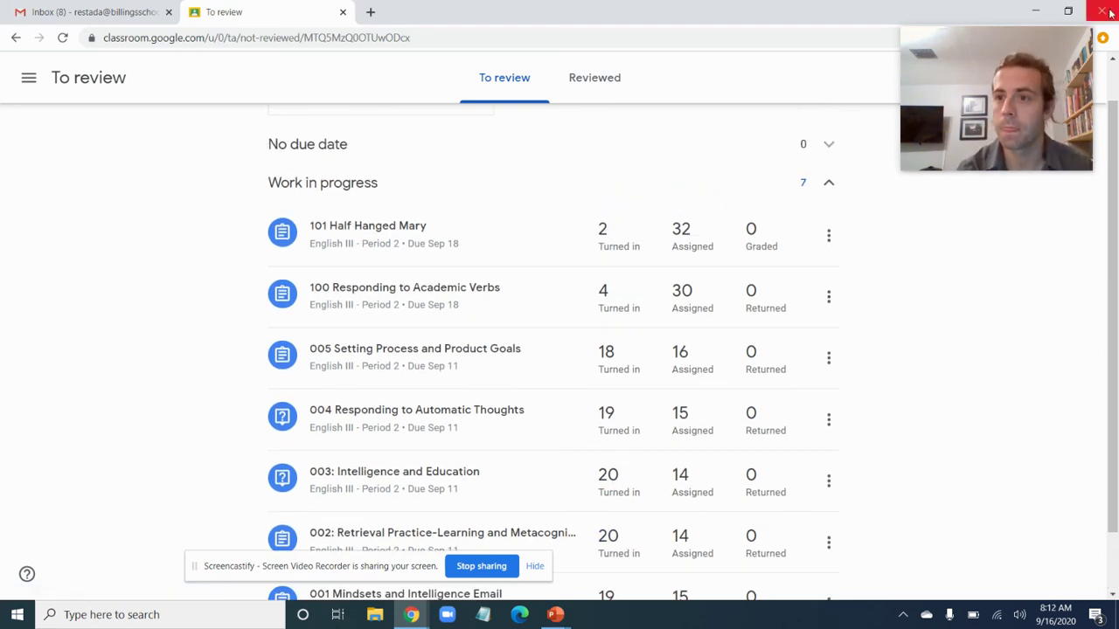
drag(358, 569, 473, 514)
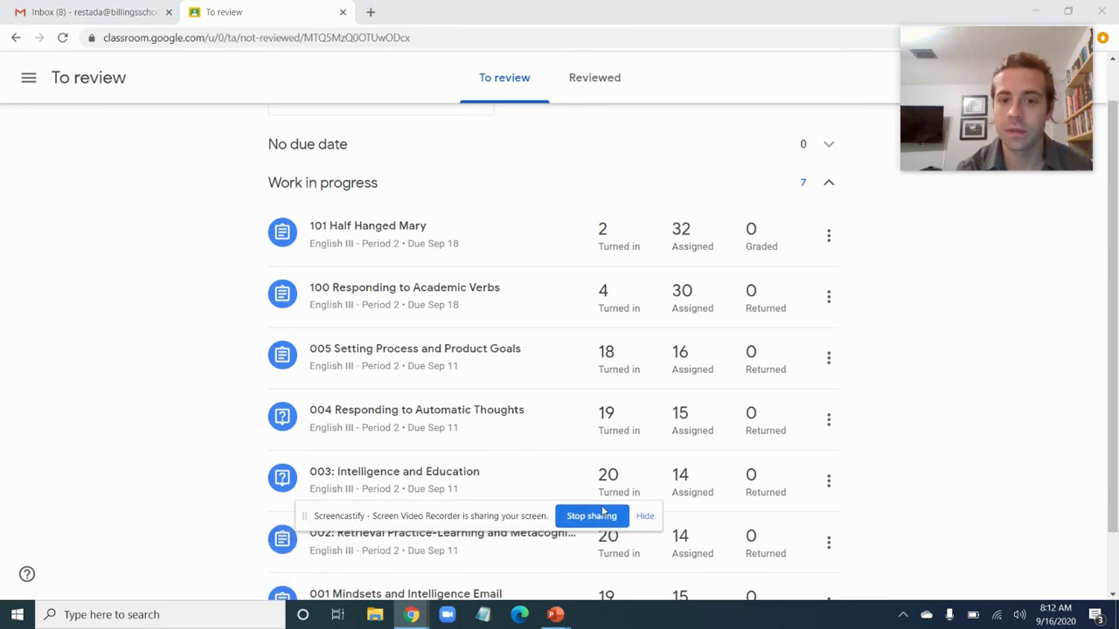